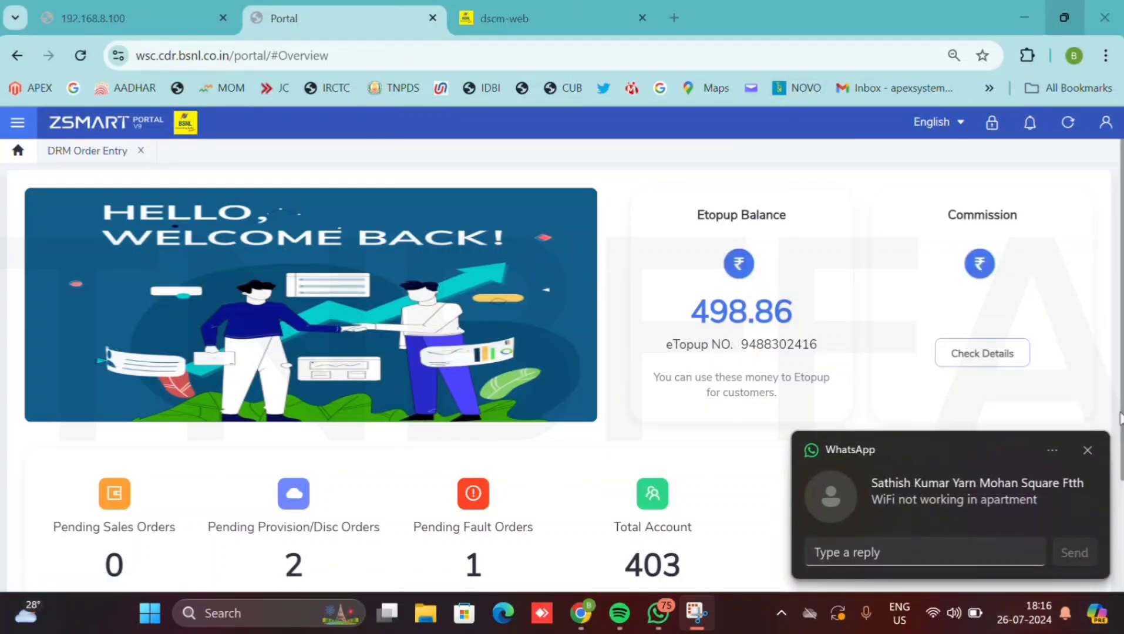
Close the WhatsApp message toast in the lower-right corner of the dashboard.
left_click(1086, 450)
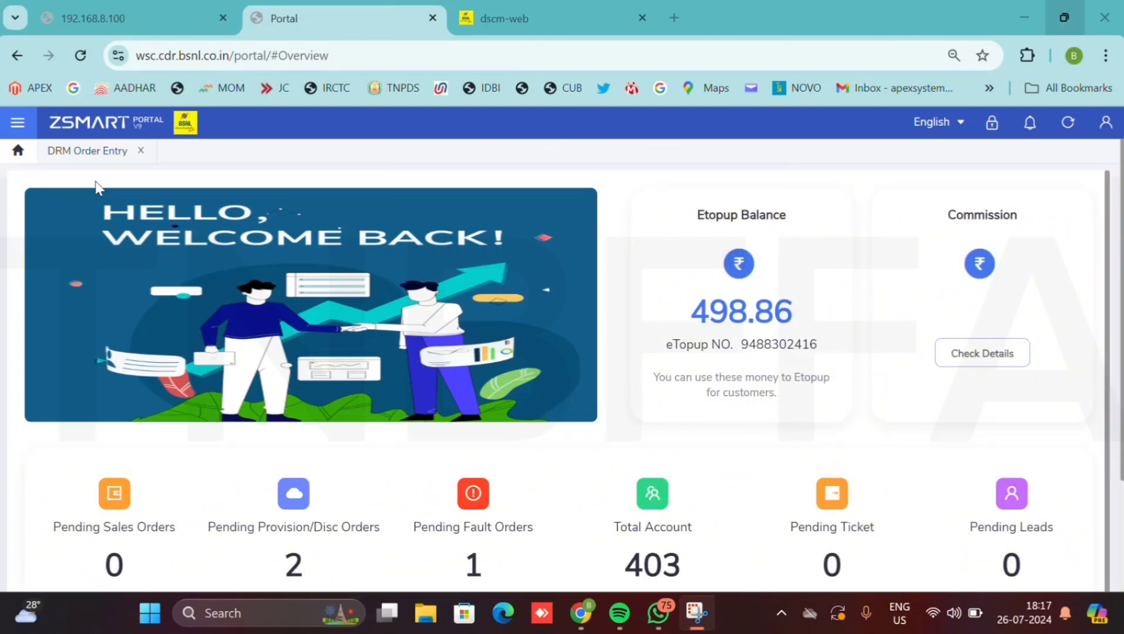
In DRM Order Entry, look up the customer M/S.UNITY CABLES by their phone number.
left_click(85, 151)
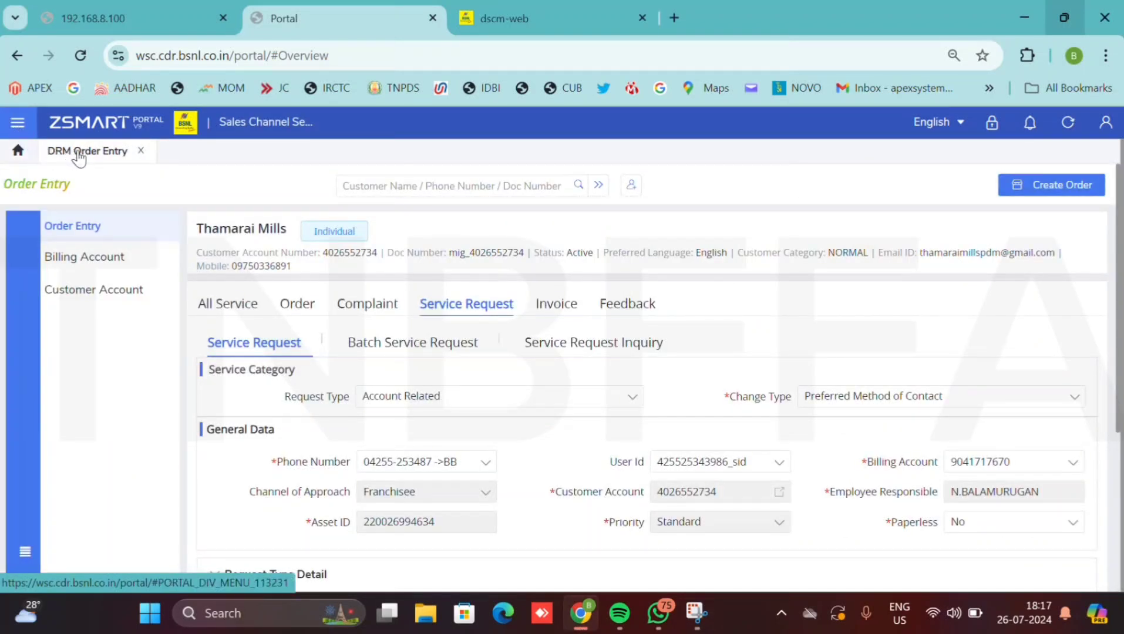
left_click(16, 141)
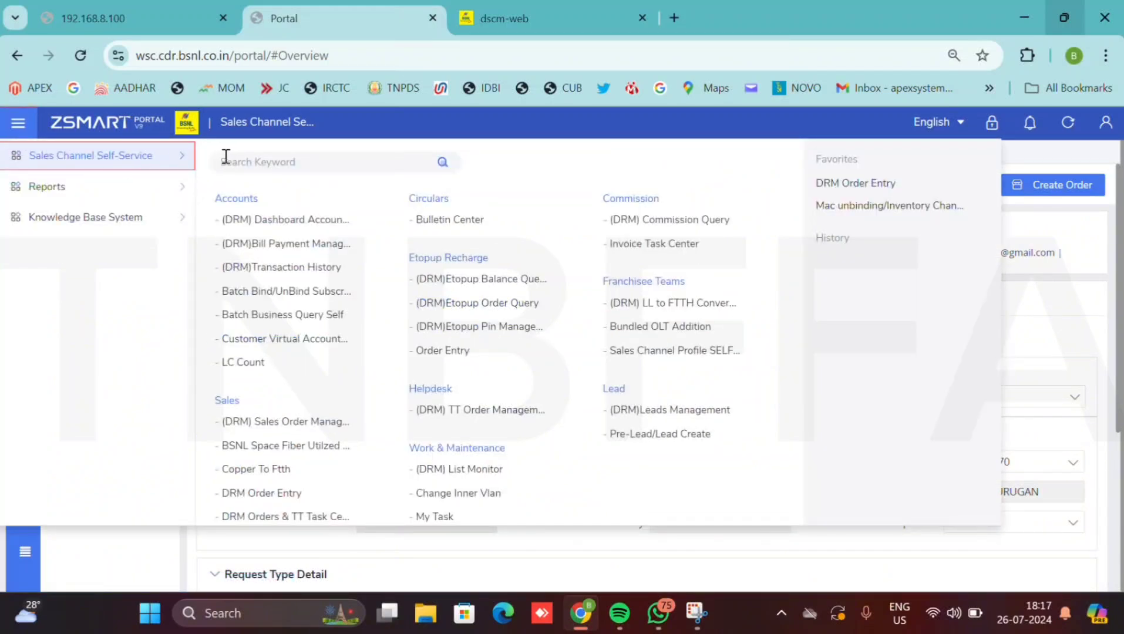
left_click(266, 496)
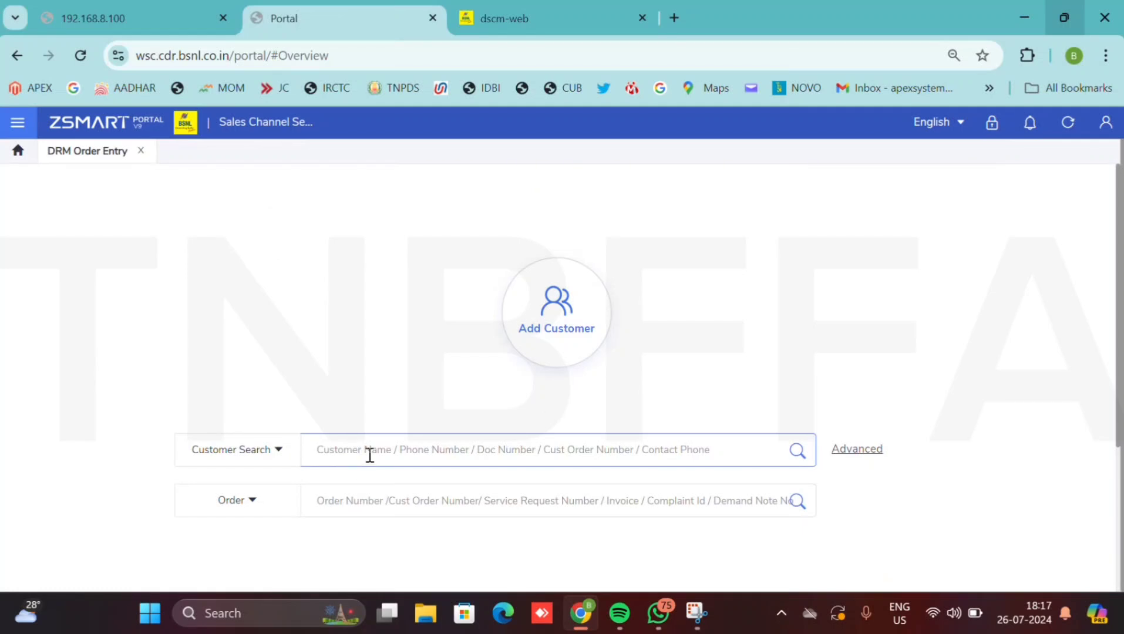
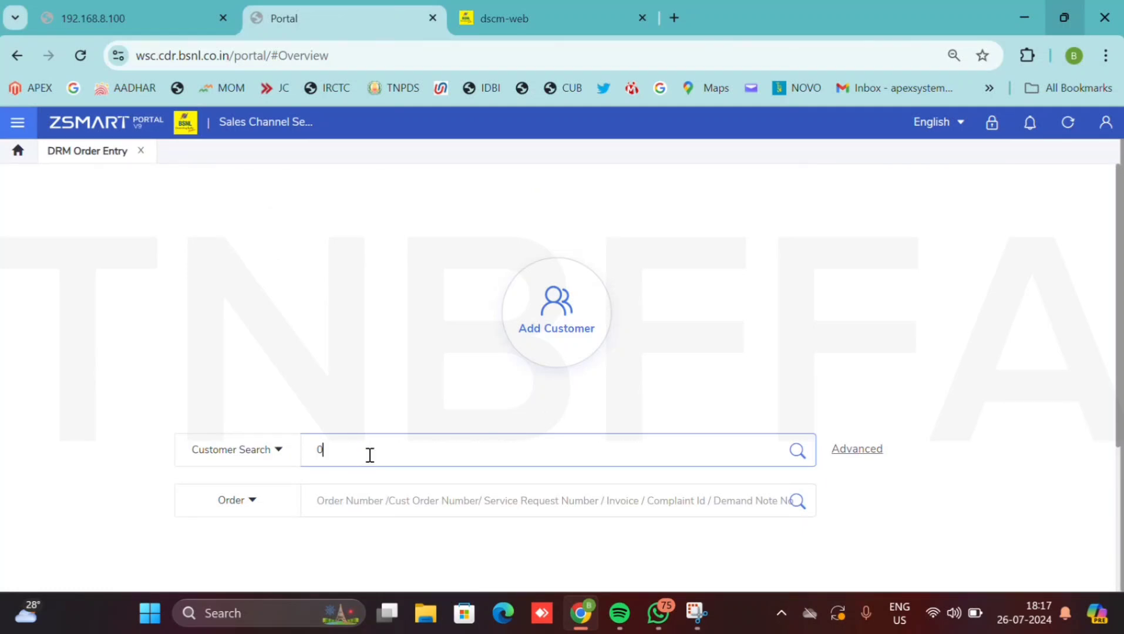
left_click(799, 454)
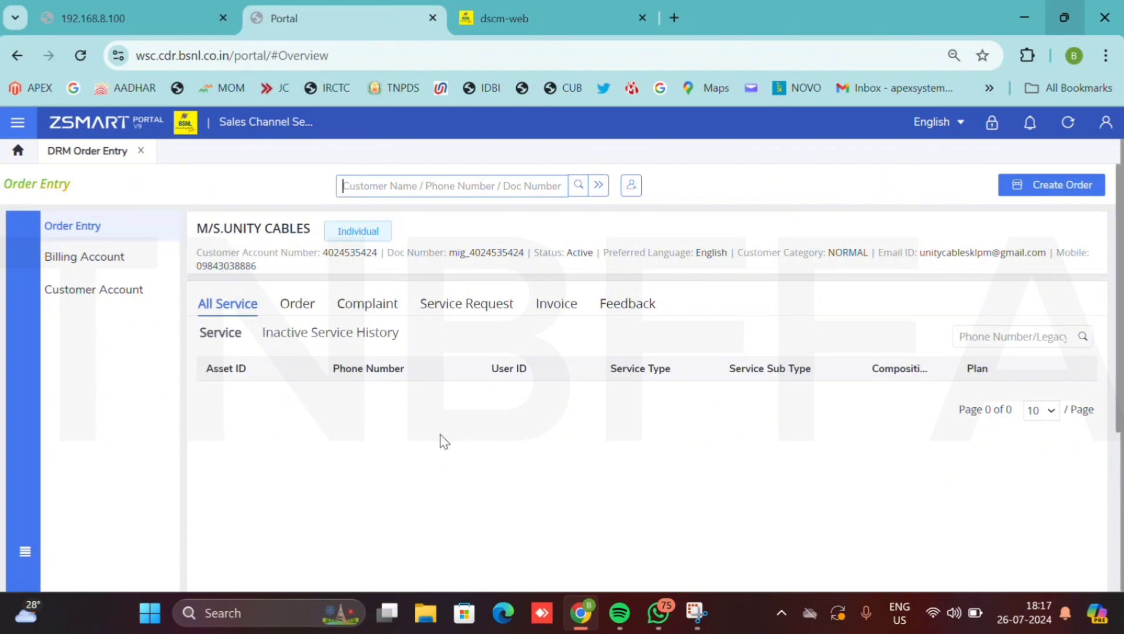
Create a service request with request type Account Related and change type Preferred Method of Contact.
left_click(470, 311)
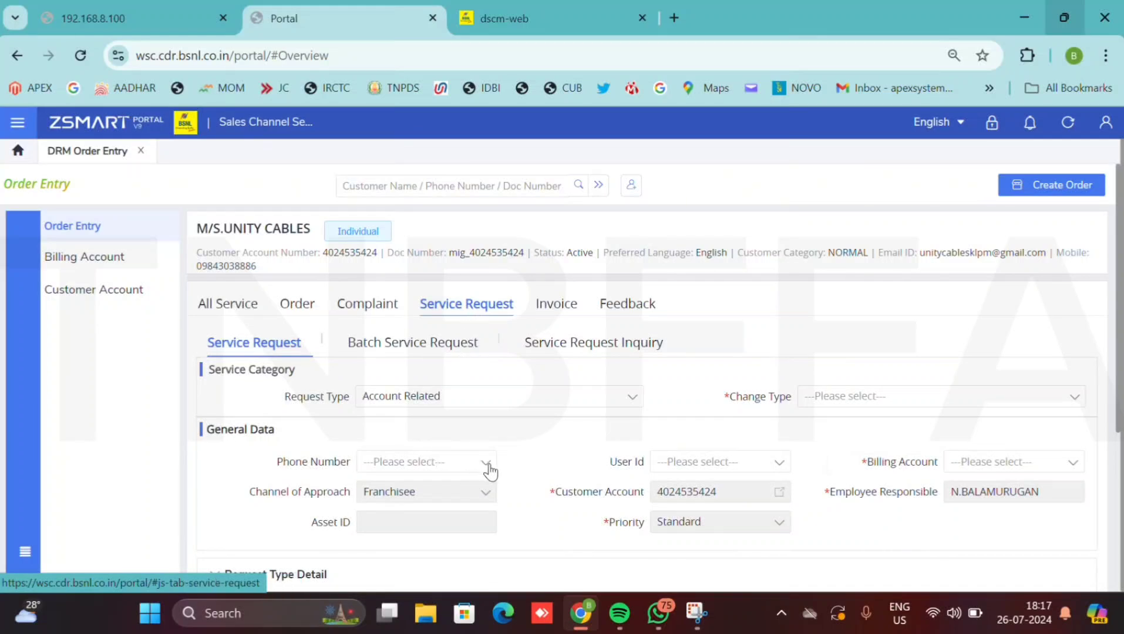
left_click(626, 399)
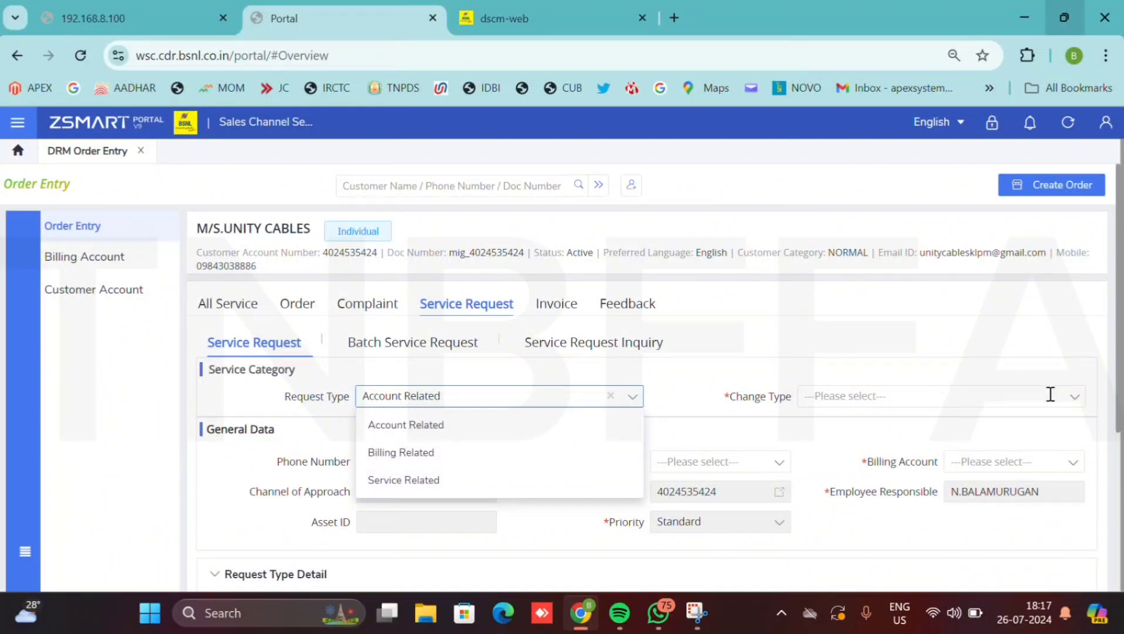
left_click(1069, 399)
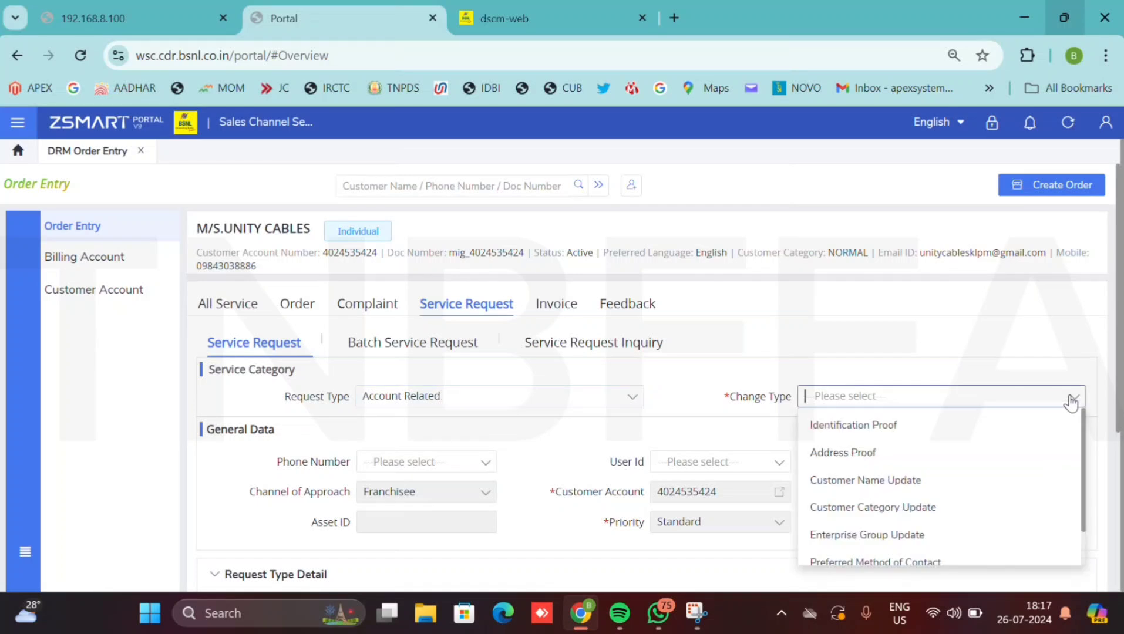
scroll(938, 479, "down", 1)
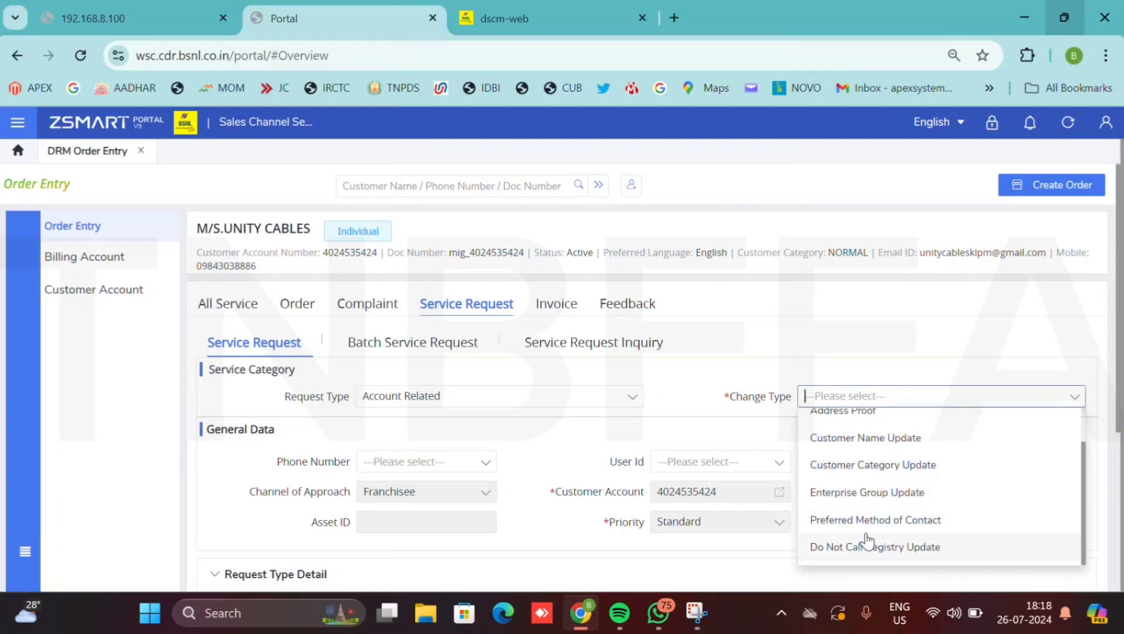
left_click(914, 521)
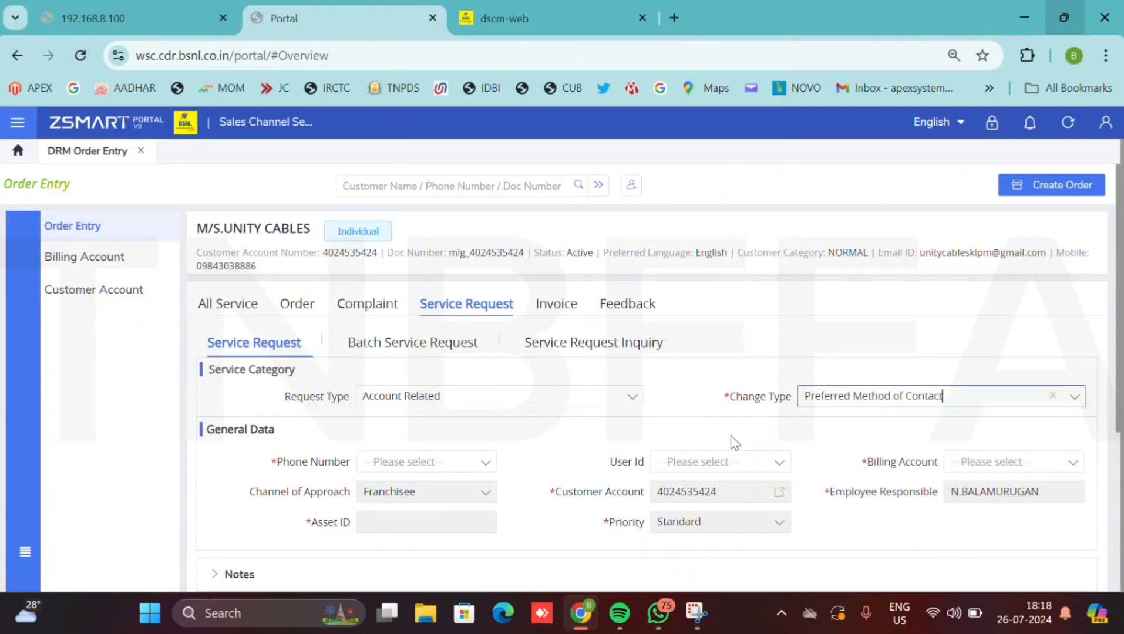
scroll(595, 452, "down", 1)
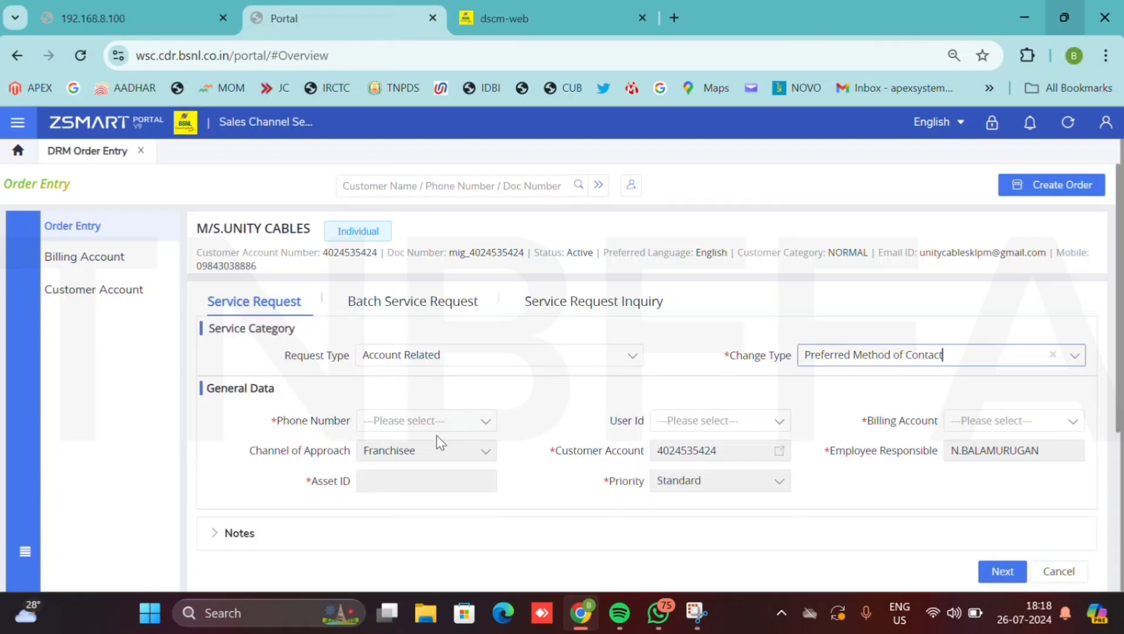
left_click(484, 424)
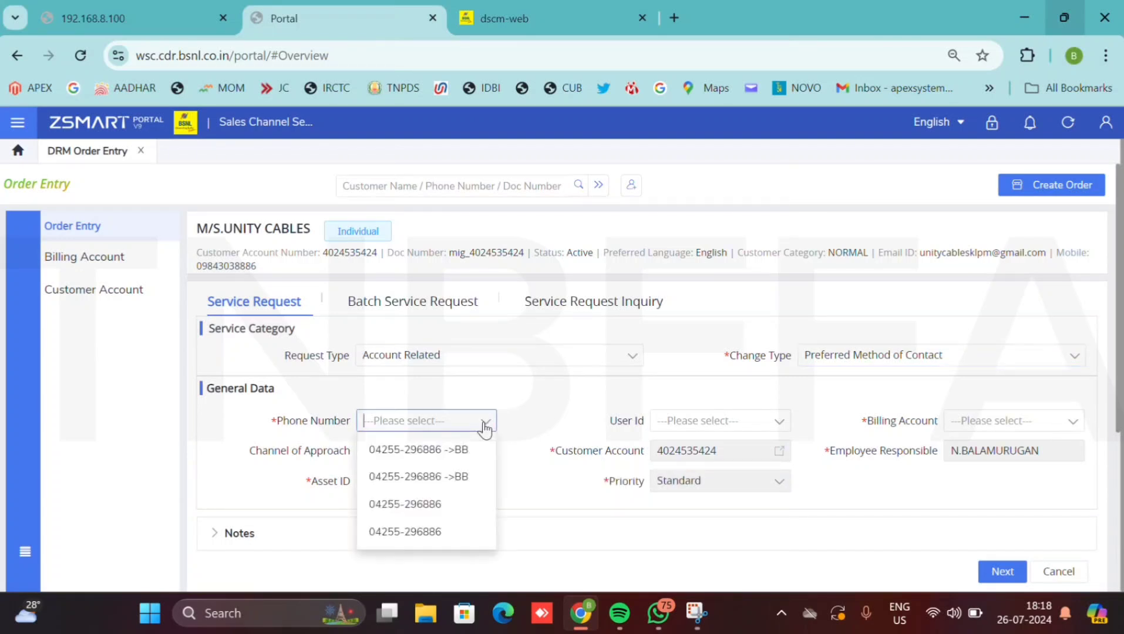
Attach the first ->BB broadband number and open the UNITY CABLES M/S. contact for editing.
left_click(435, 449)
scroll(509, 482, "down", 2)
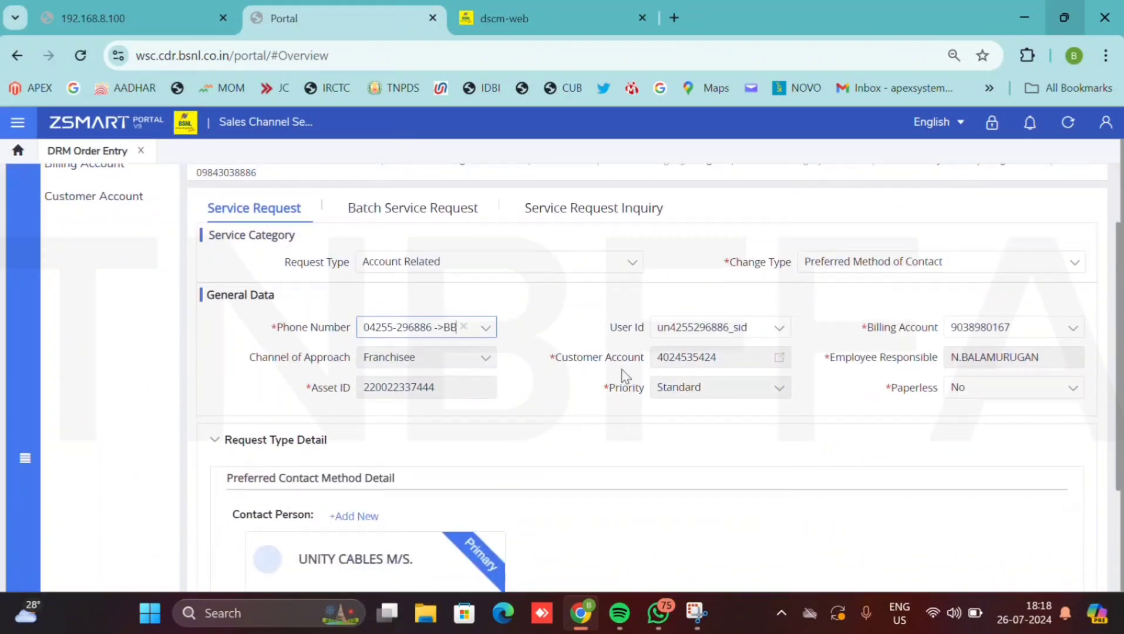
scroll(510, 436, "down", 2)
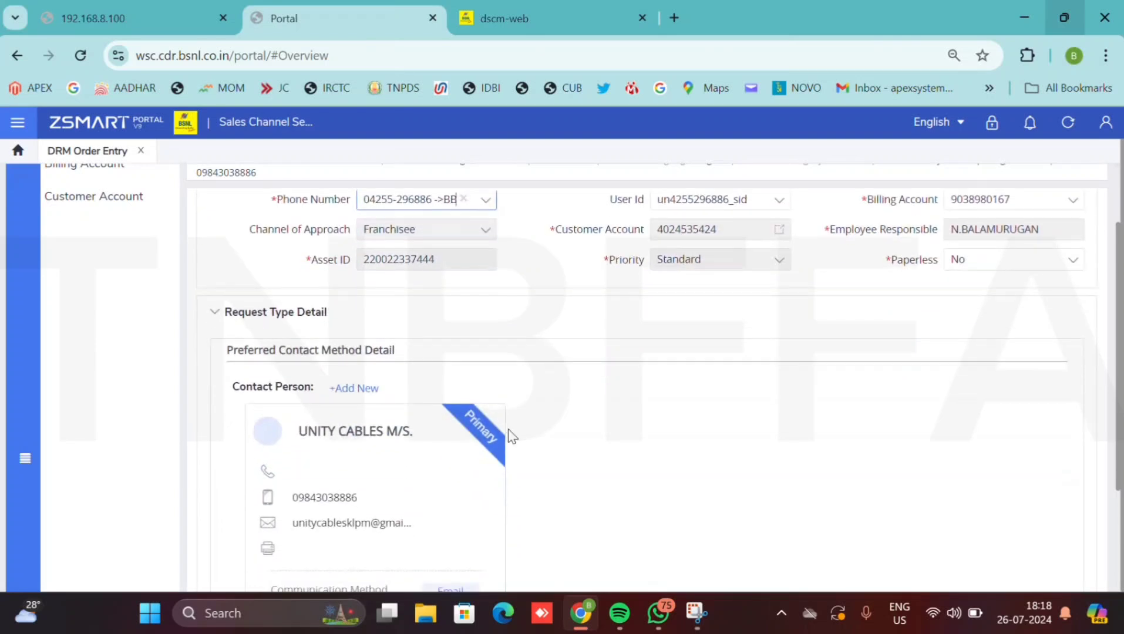
scroll(509, 436, "down", 1)
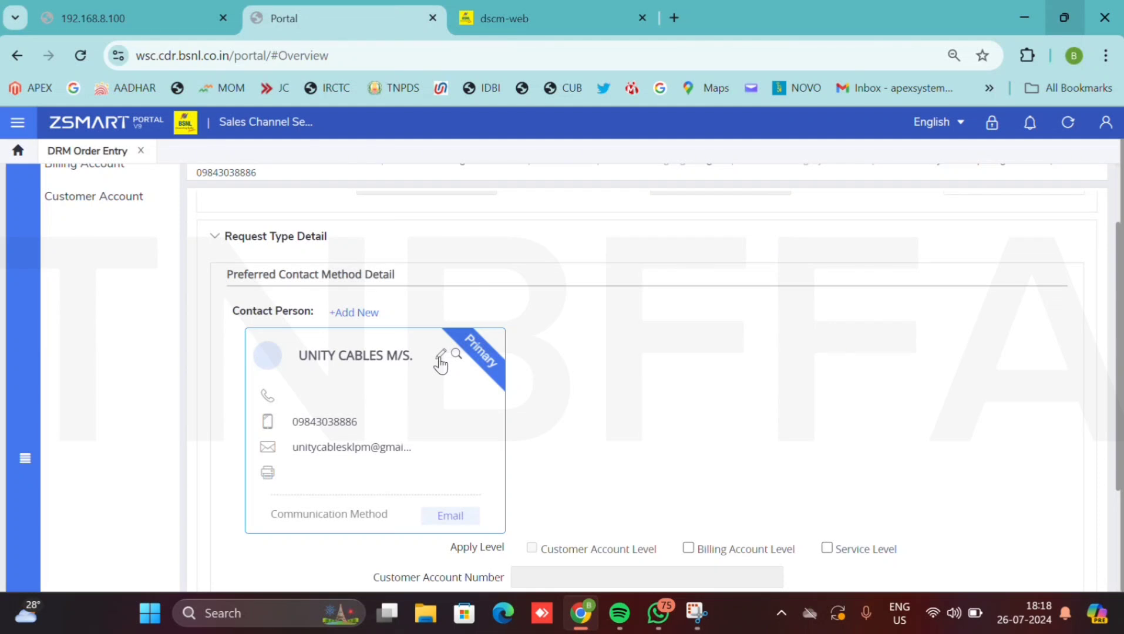
left_click(440, 356)
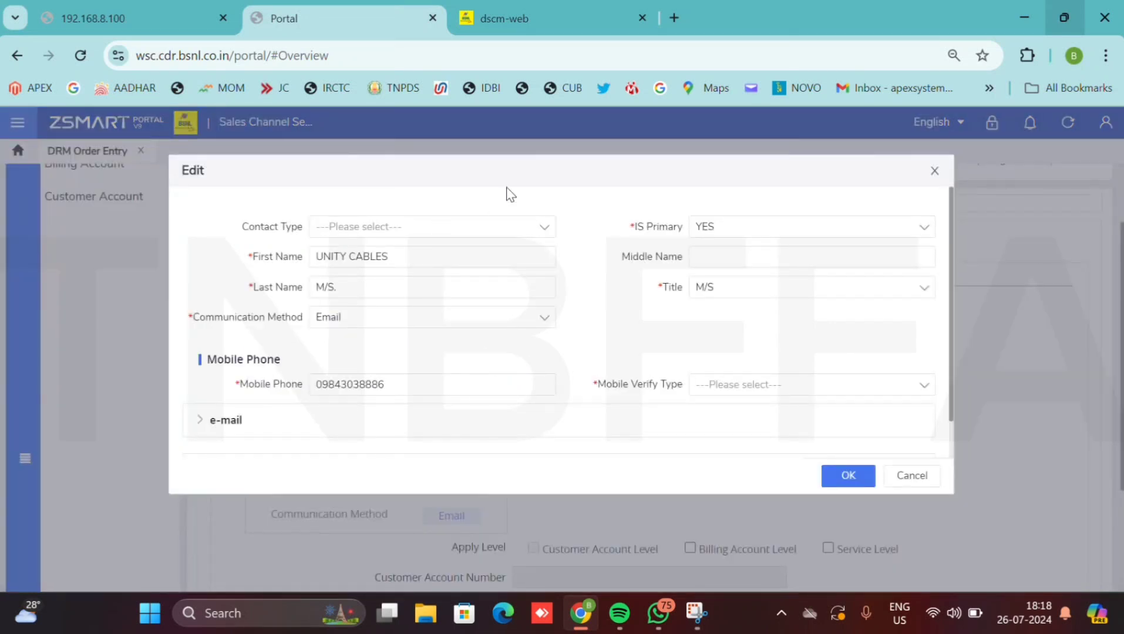
Set the contact type to ALL and replace the mobile phone with the customer's new number.
left_click(547, 228)
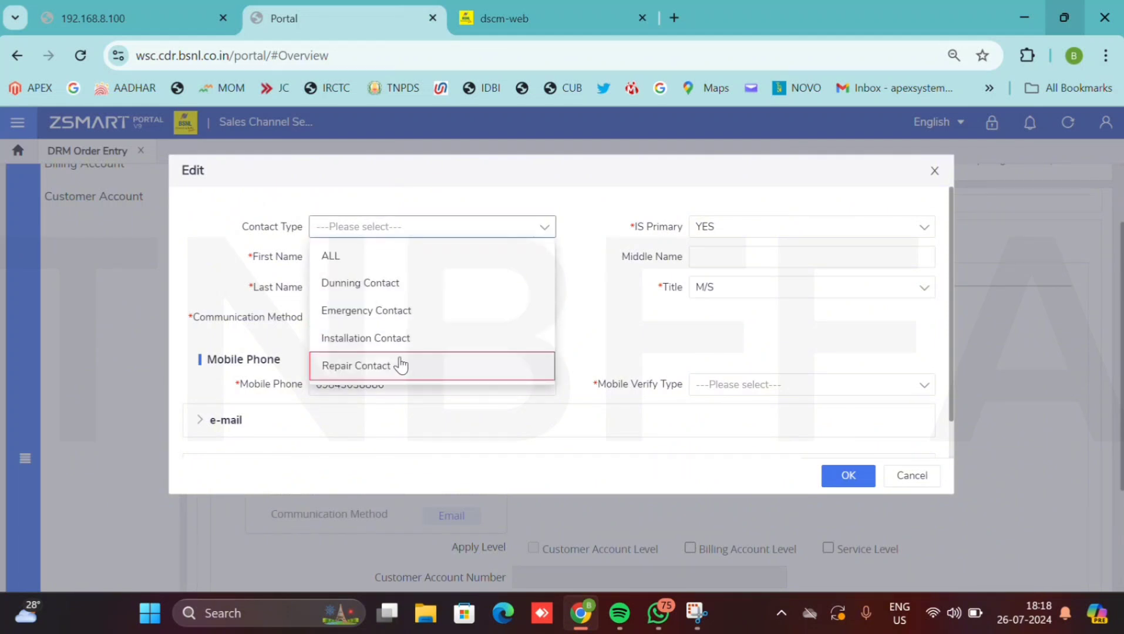
left_click(479, 258)
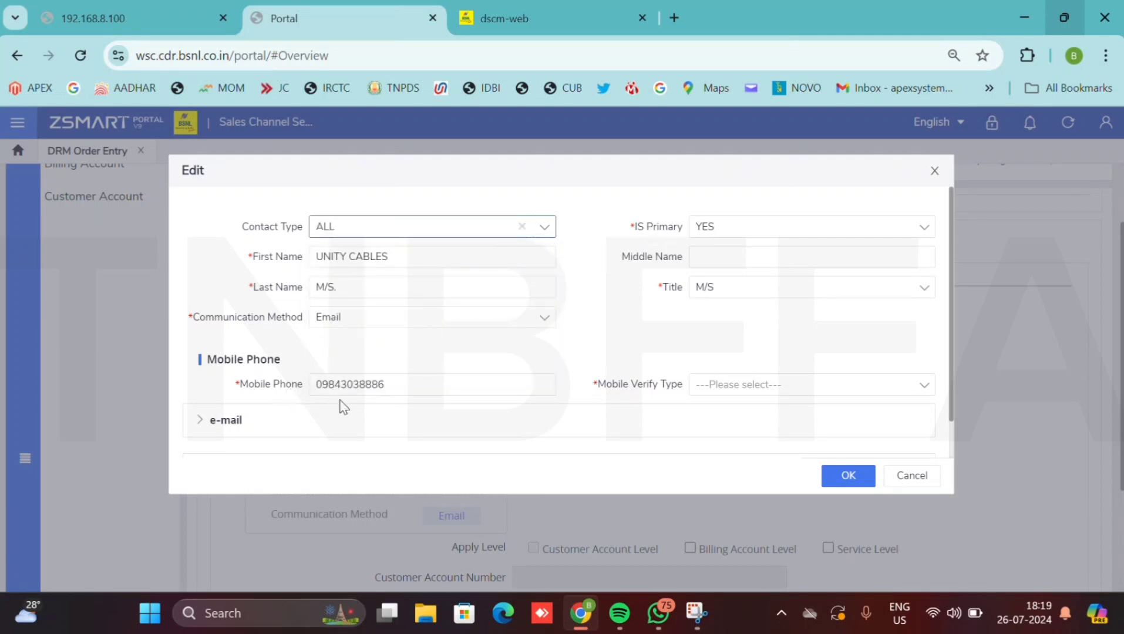
left_click(400, 385)
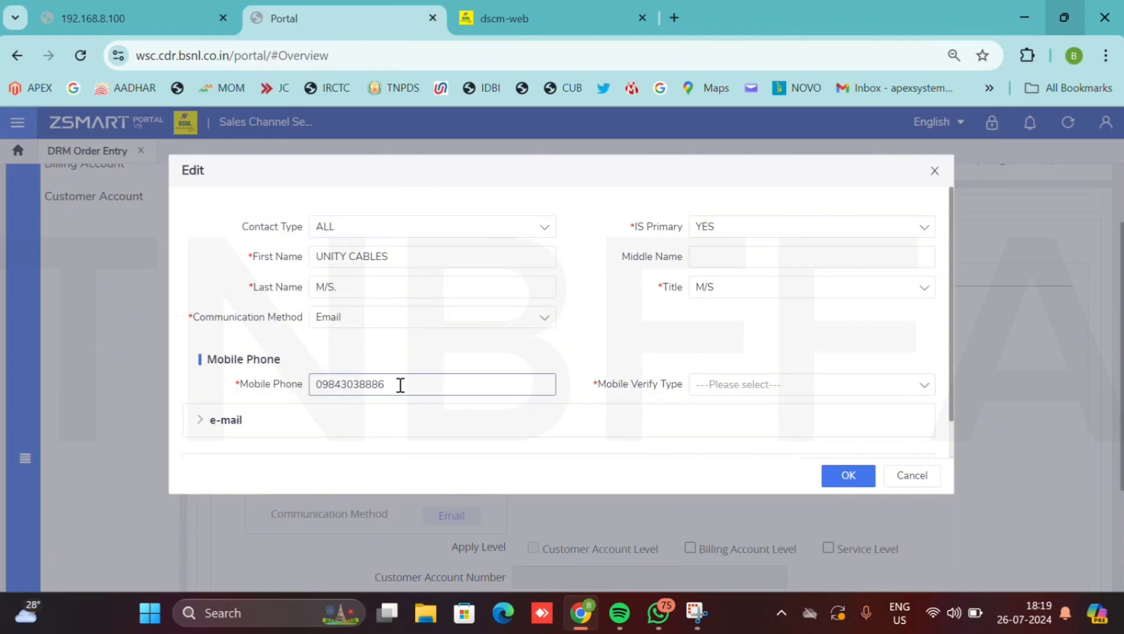
key("BackSpace")
key("BackSpace")
key("BackSpace")
key("BackSpace")
key("BackSpace")
key("BackSpace")
key("BackSpace")
key("BackSpace")
key("BackSpace")
key("BackSpace")
key("BackSpace")
Choose OTP as the mobile verify type and send a one-time code to the new number.
left_click(924, 387)
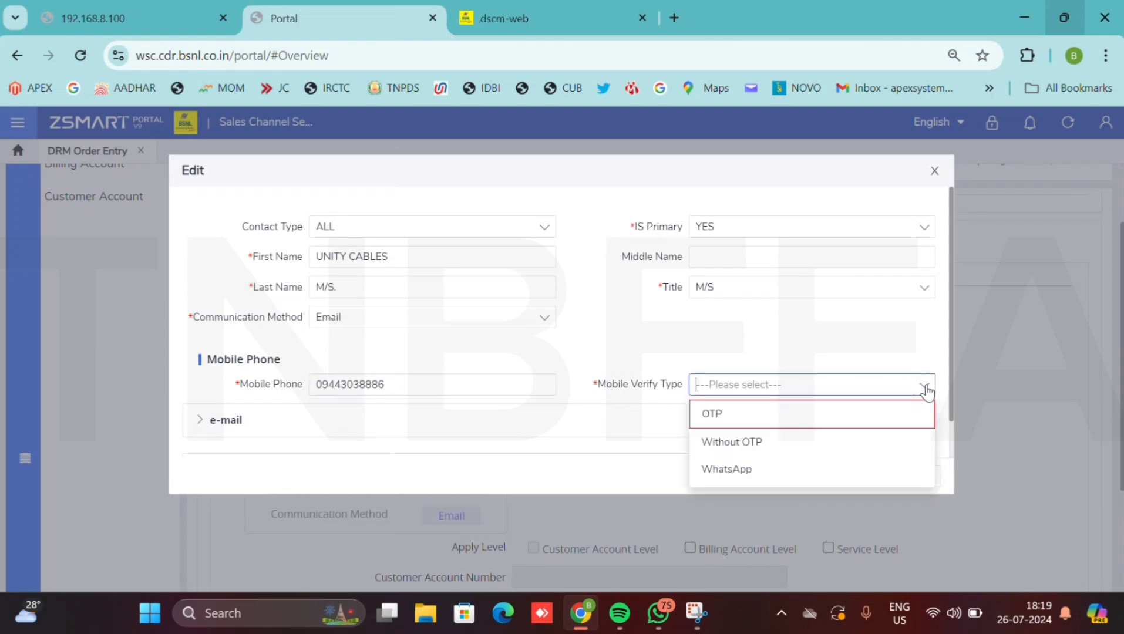
left_click(787, 423)
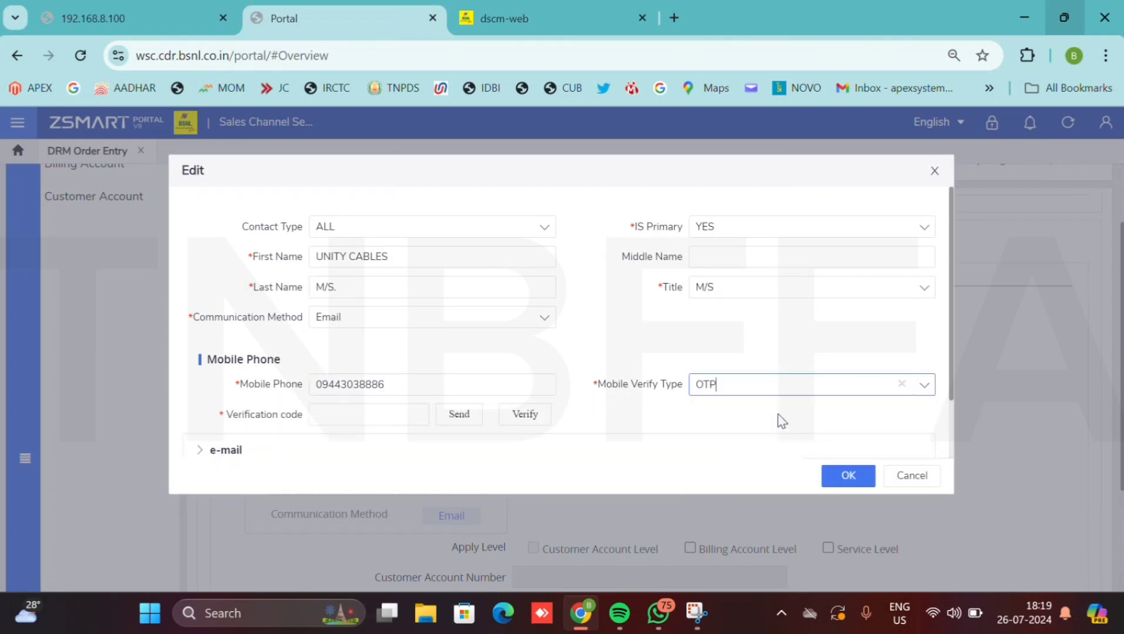
left_click(464, 427)
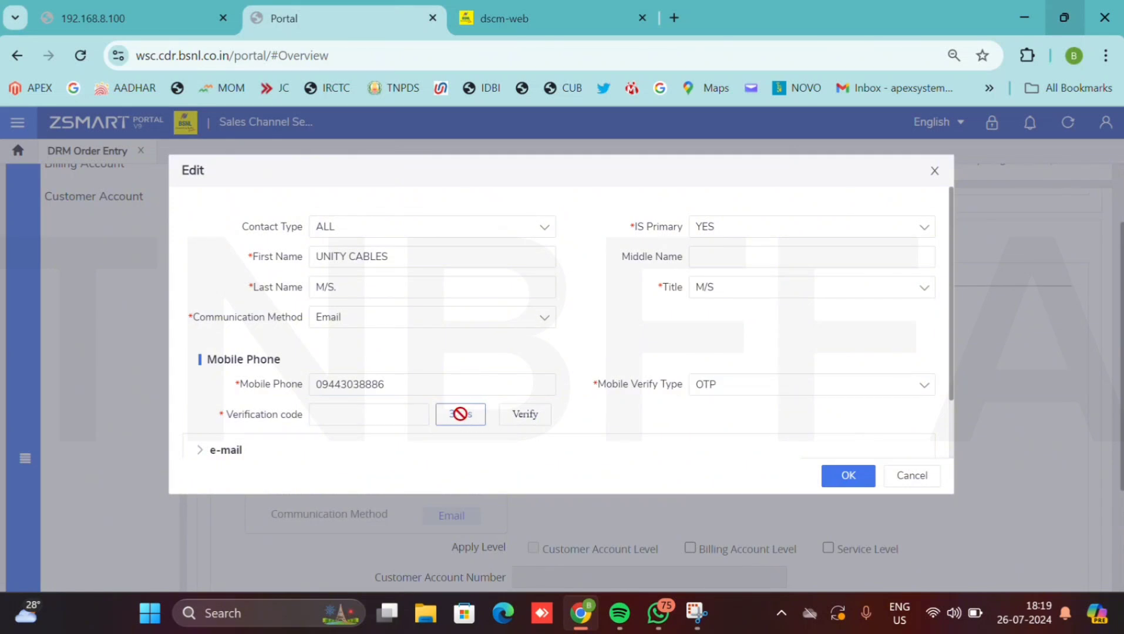
left_click(384, 414)
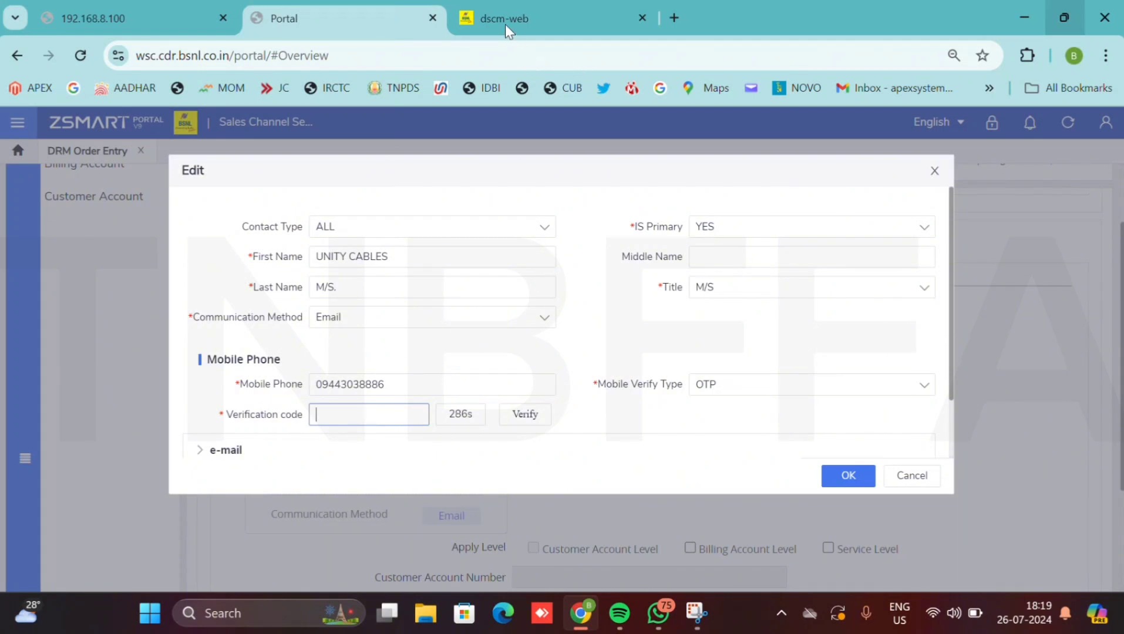
Enter the received verification code, verify it, and acknowledge the mobile verified confirmation.
left_click(467, 23)
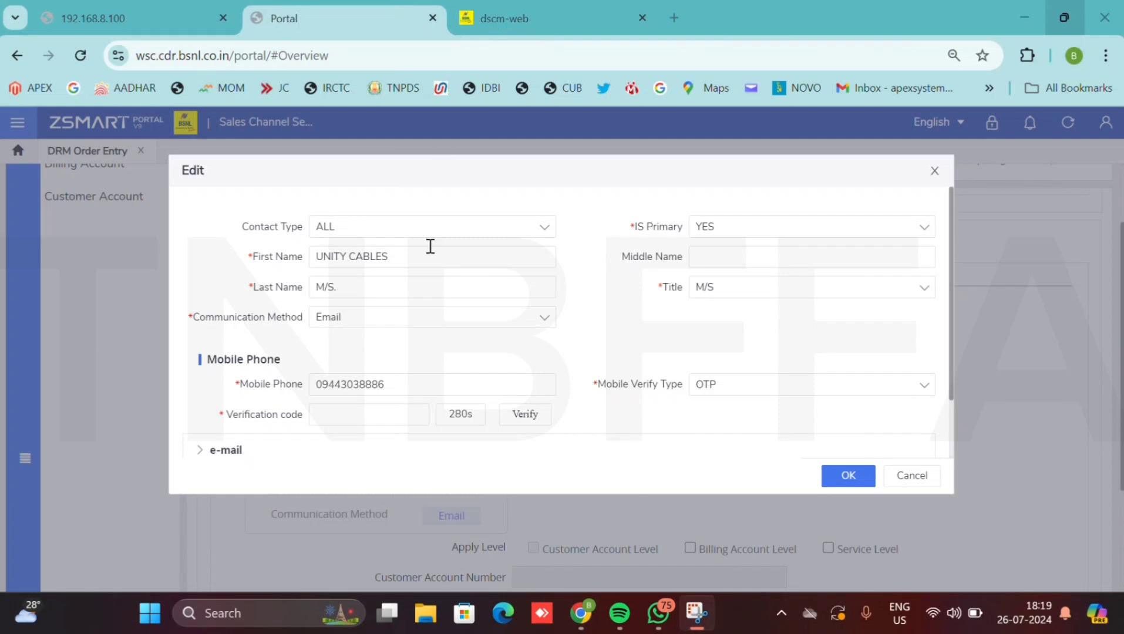
left_click(349, 419)
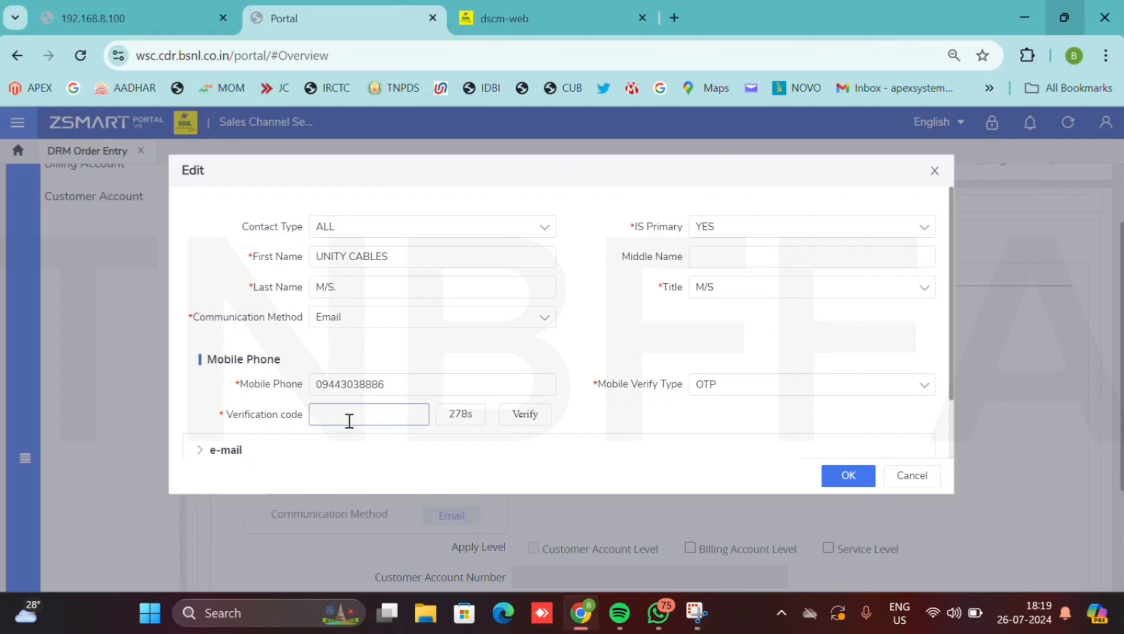
left_click(521, 418)
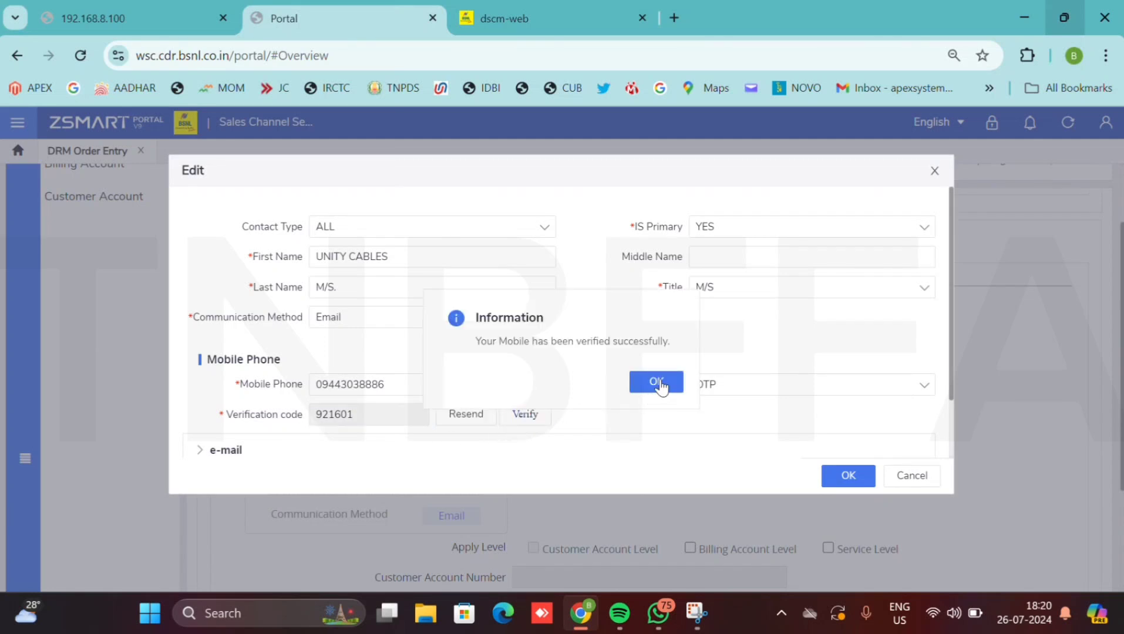
left_click(660, 385)
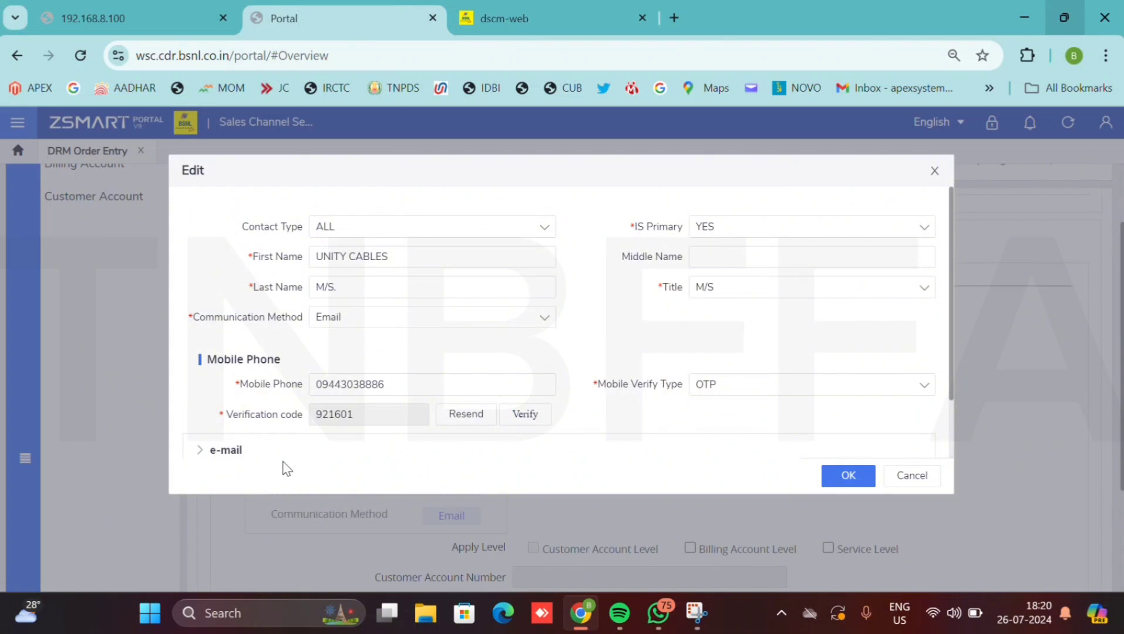
Keep URL as the e-mail verify type and save the edited contact.
scroll(442, 309, "down", 2)
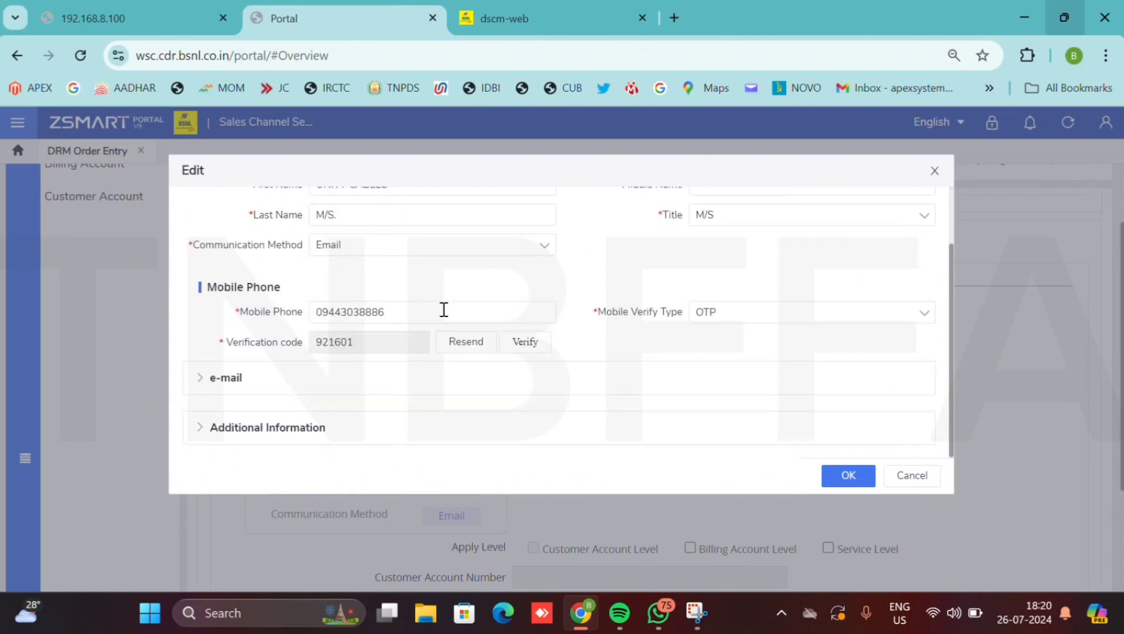
left_click(200, 379)
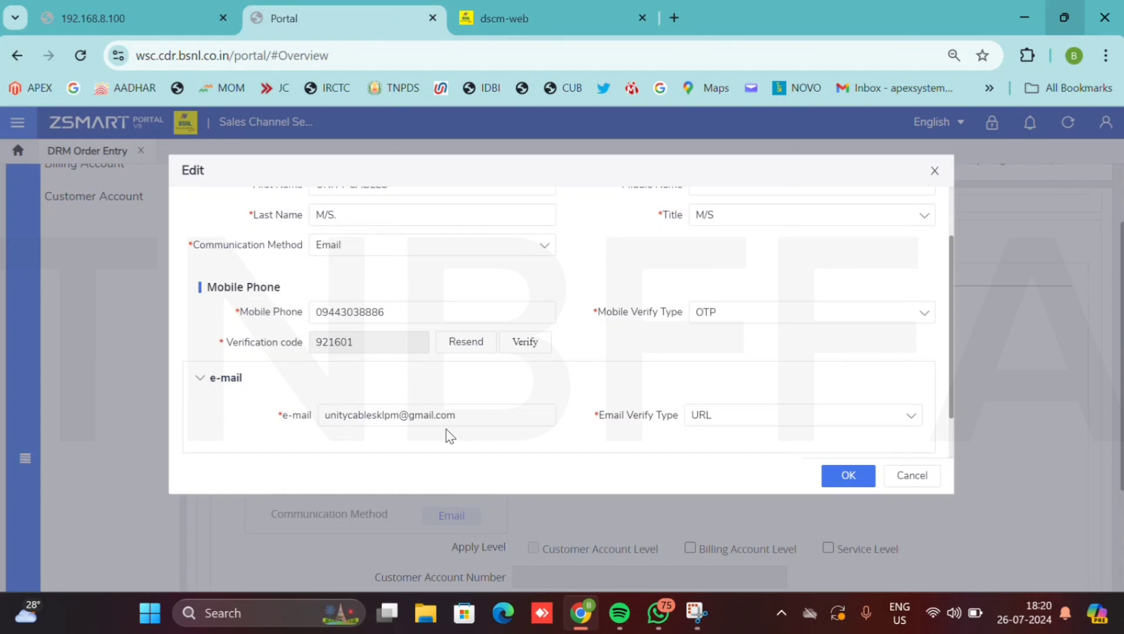
left_click(909, 418)
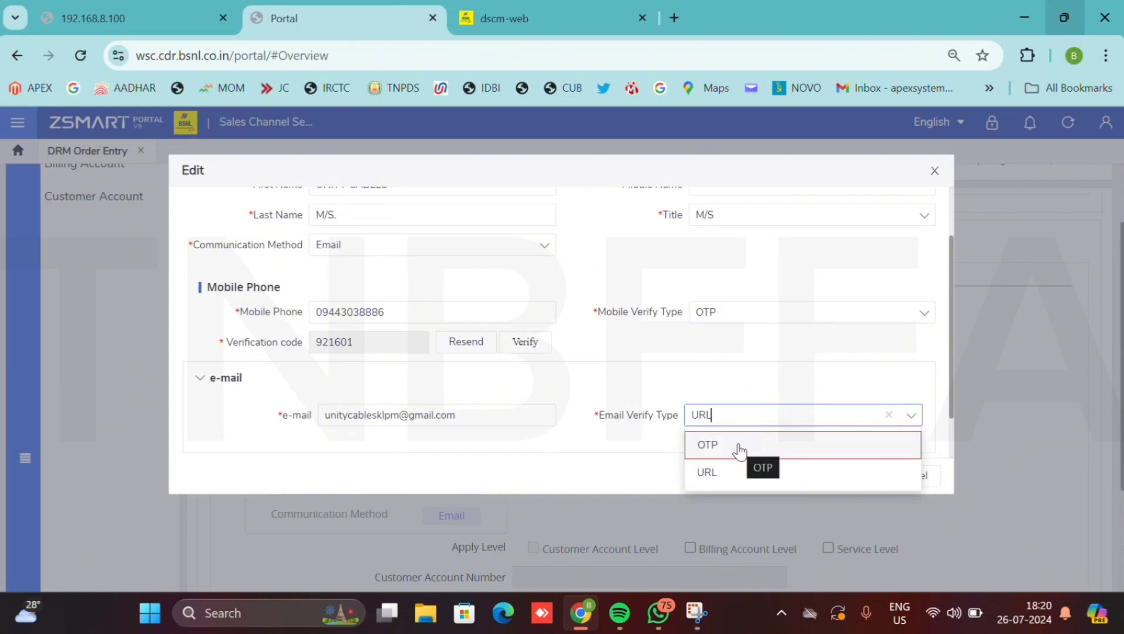
left_click(714, 476)
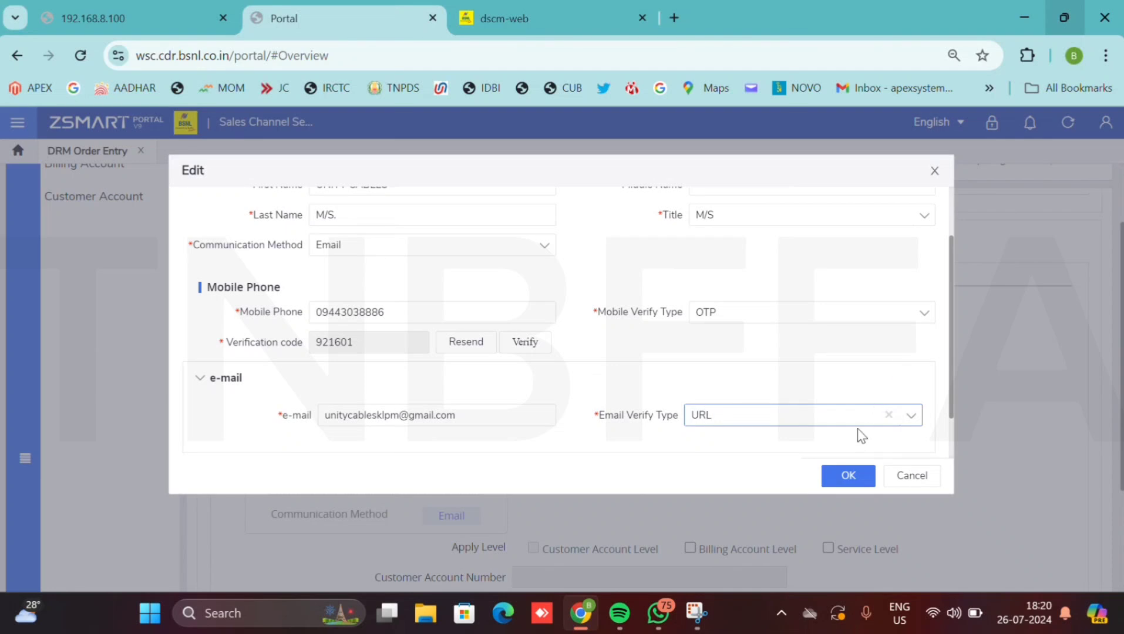
left_click(838, 485)
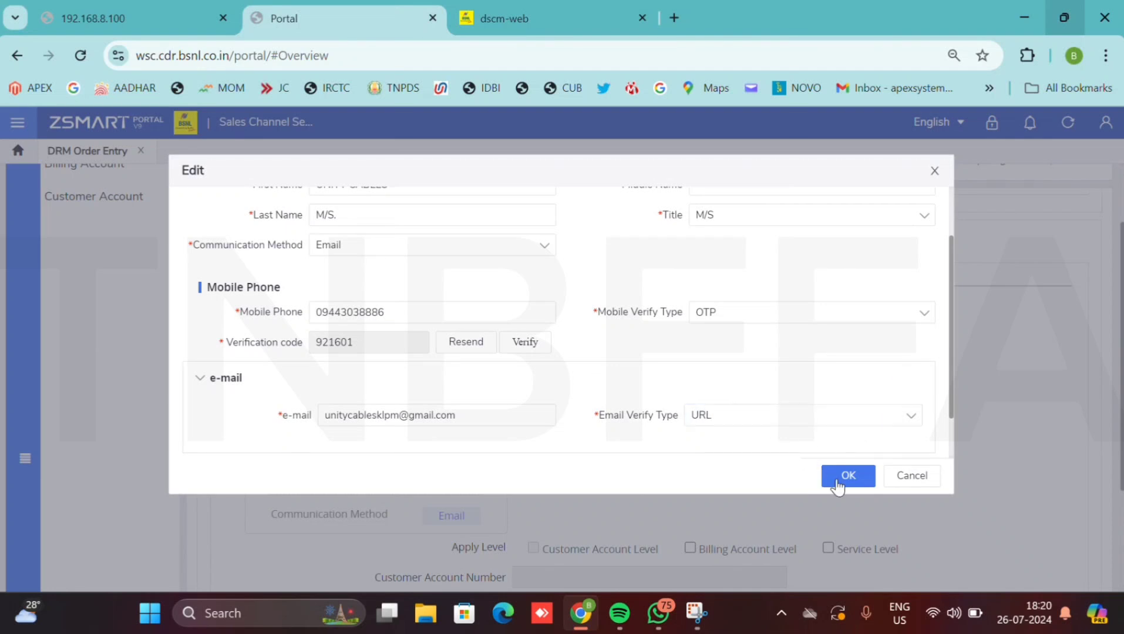
Go to the Service Request Preview and review the old and new primary contact cards.
scroll(637, 441, "down", 4)
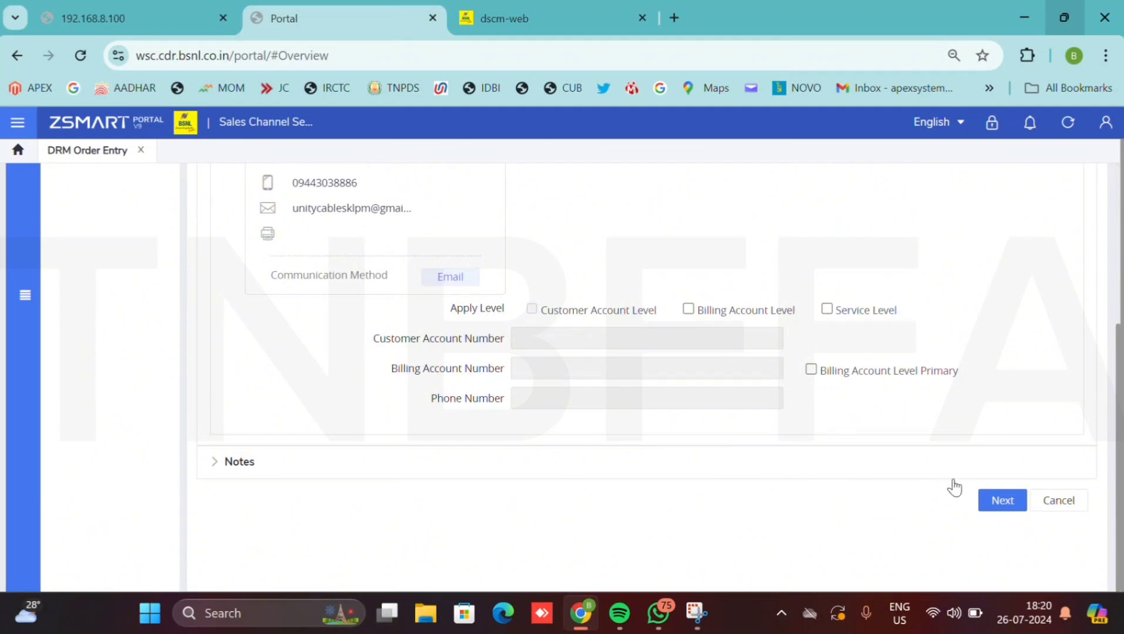
left_click(1002, 501)
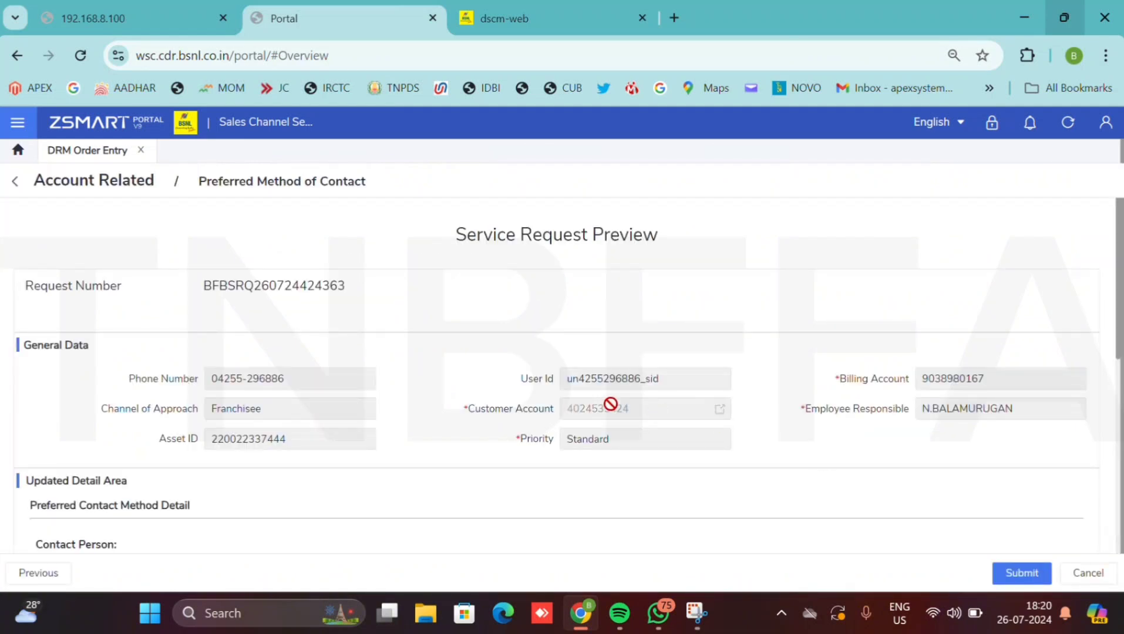
scroll(549, 405, "down", 2)
scroll(551, 406, "down", 3)
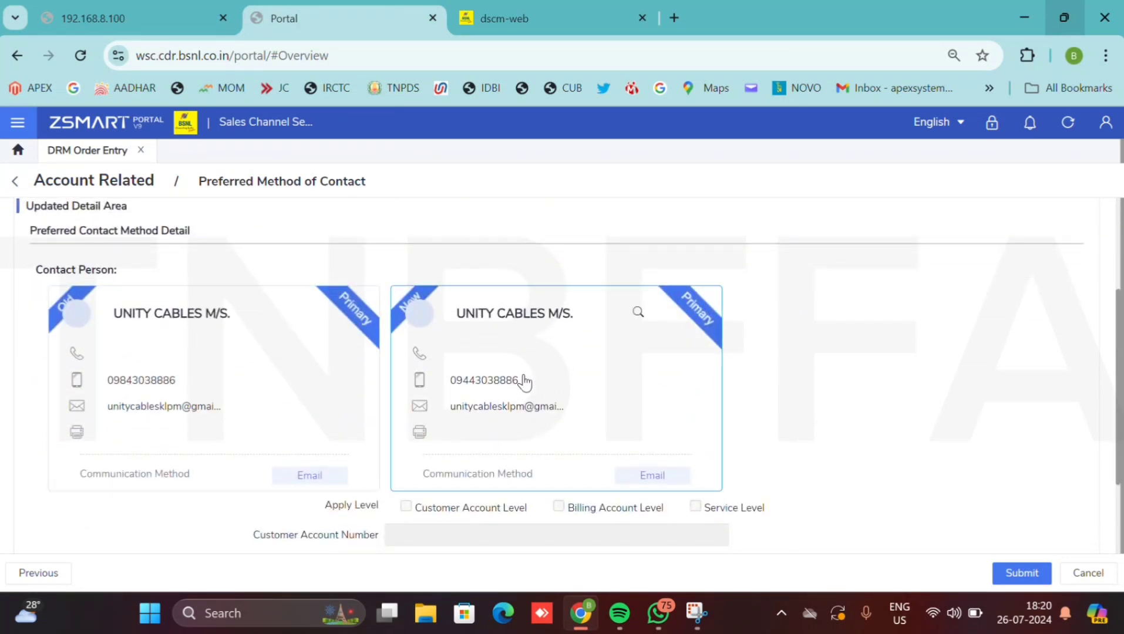
scroll(603, 406, "down", 4)
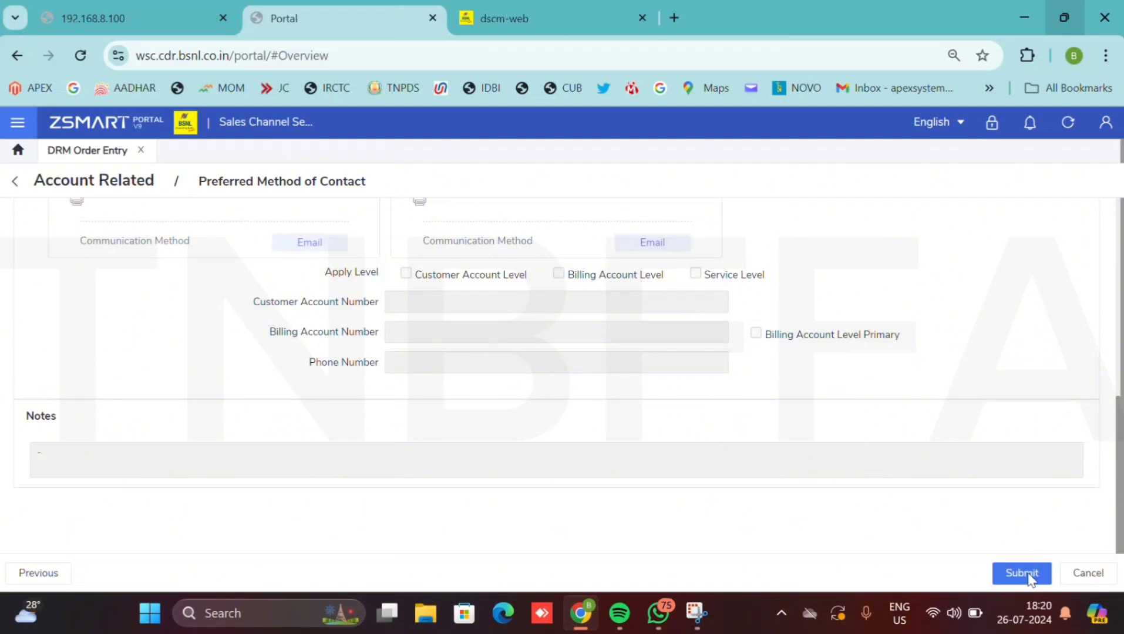
Submit the request from the preview to get a customer service request number.
left_click(1022, 573)
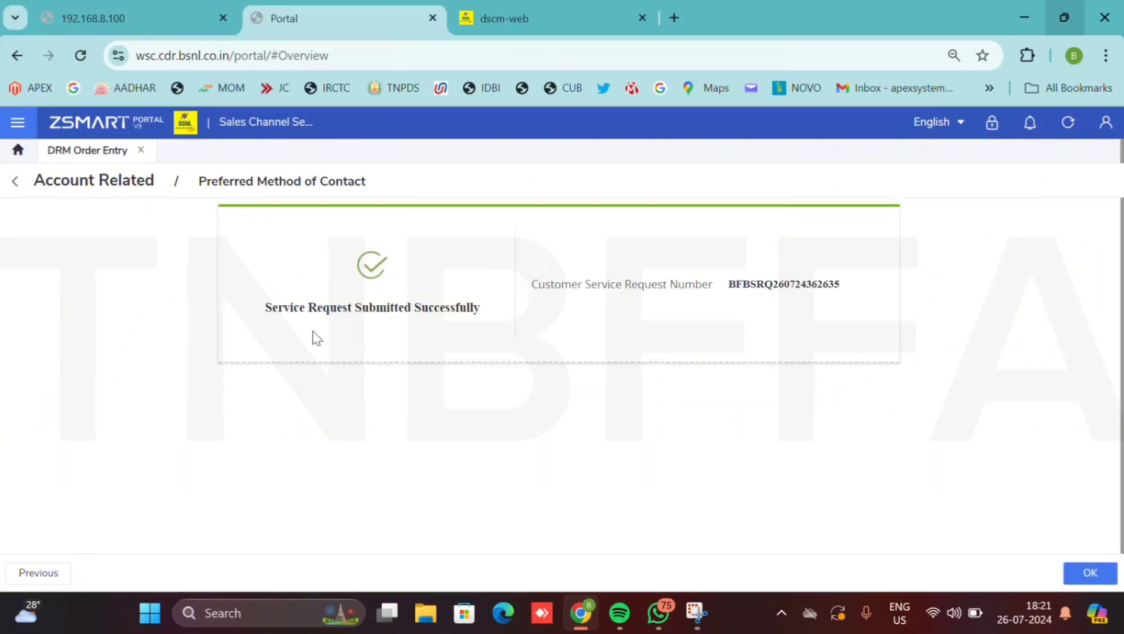